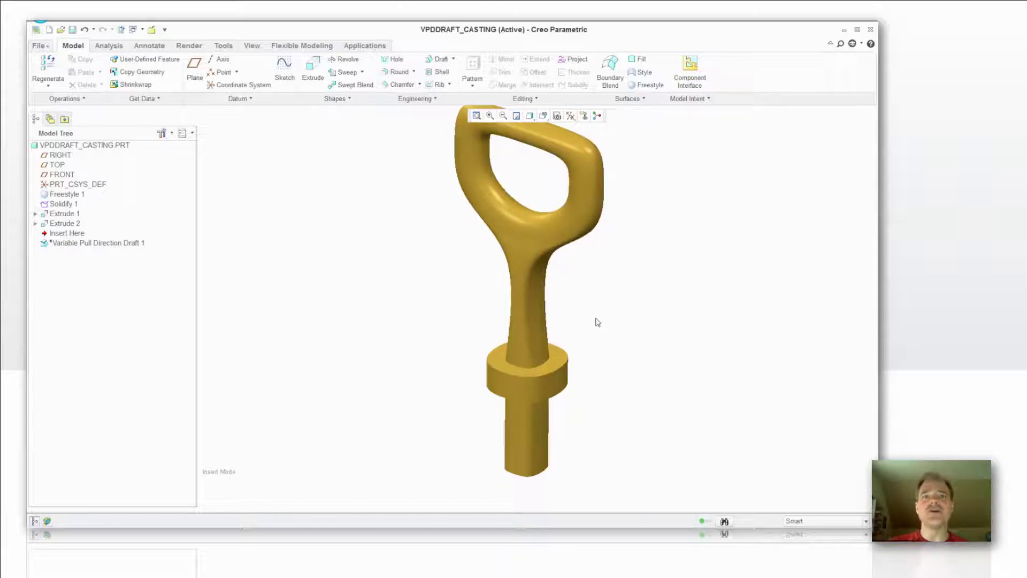
- Zoom in on the collar, select its top face, then clear that selection
scroll(629, 305, down, 3)
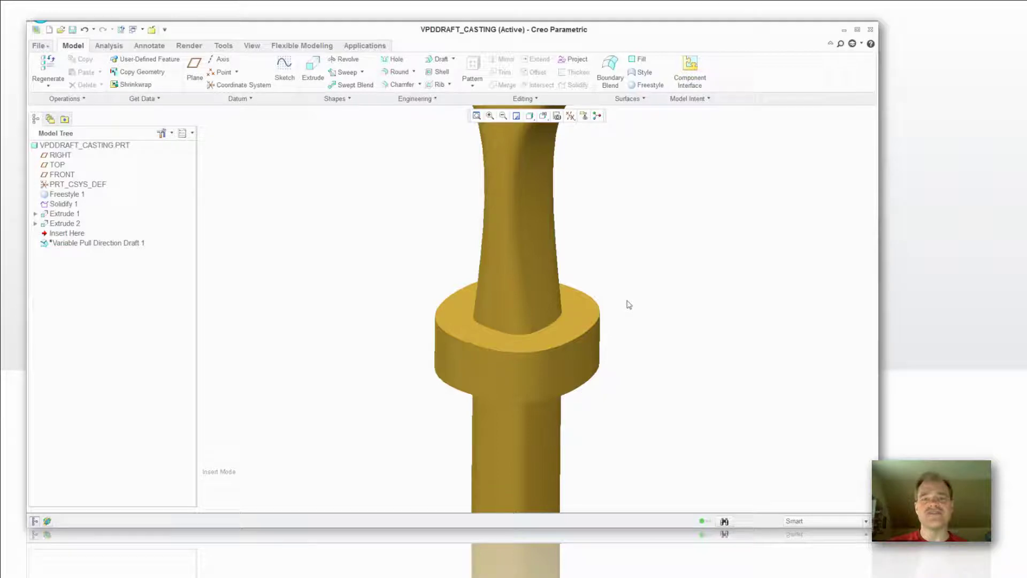
scroll(645, 291, down, 2)
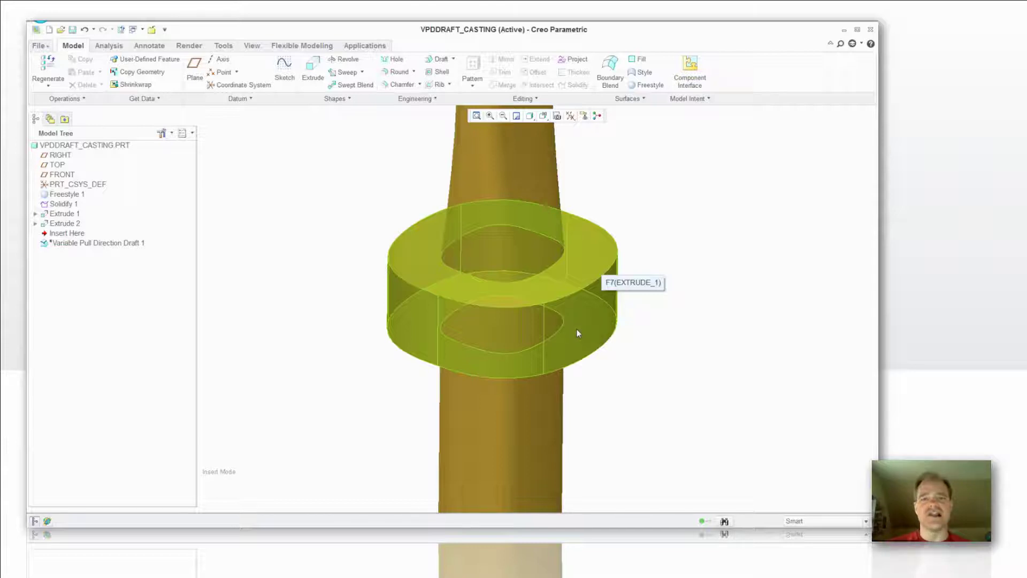
click(585, 253)
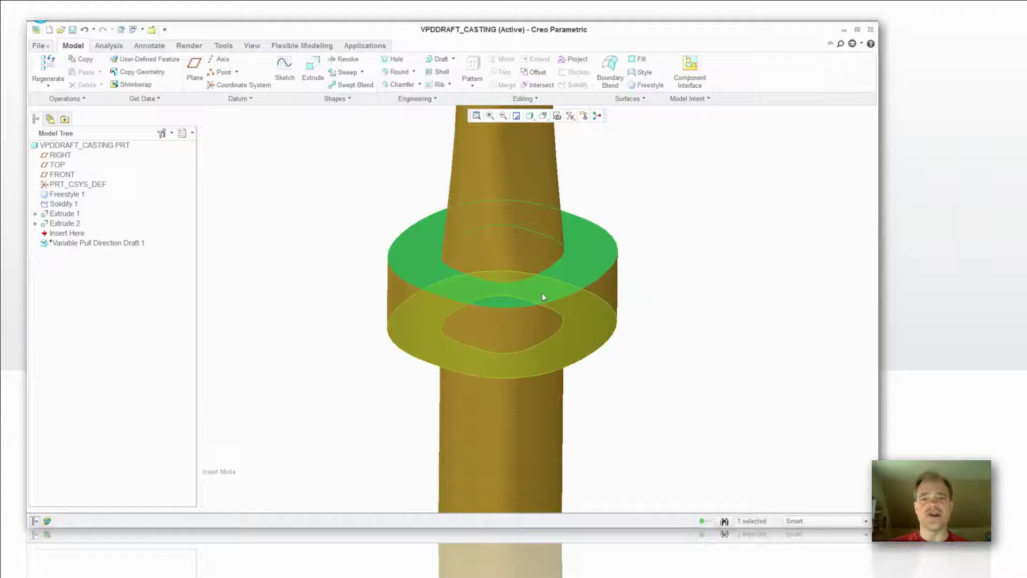
click(642, 213)
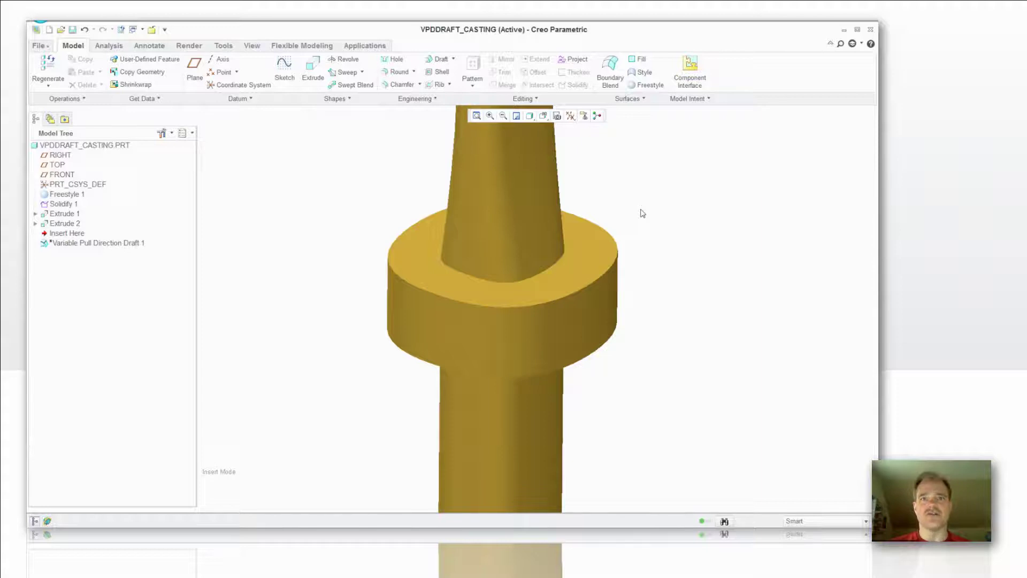
- Select the side surface of the collar (Extrude 1) as reference and bring up the draft type choices
click(575, 310)
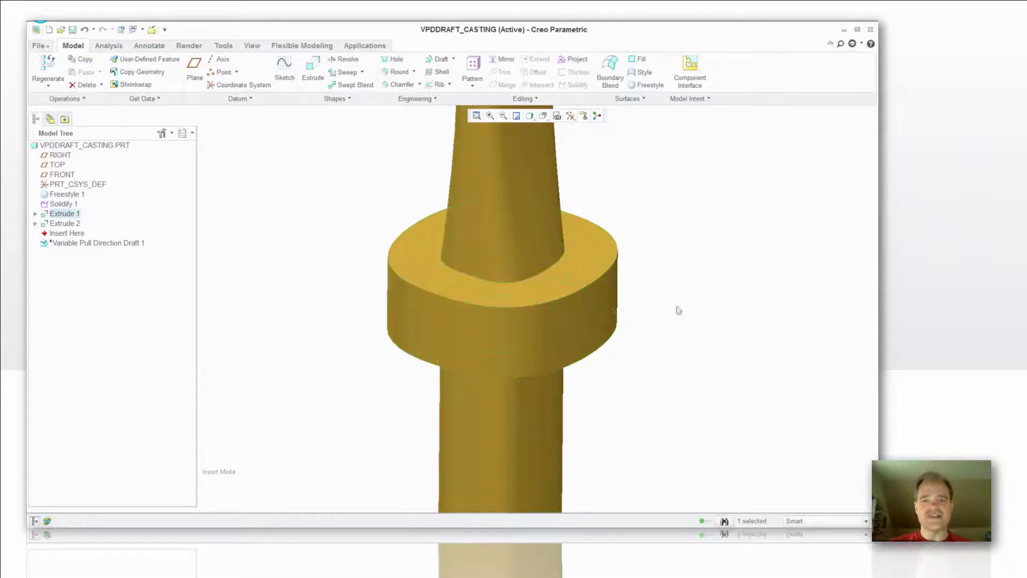
click(508, 336)
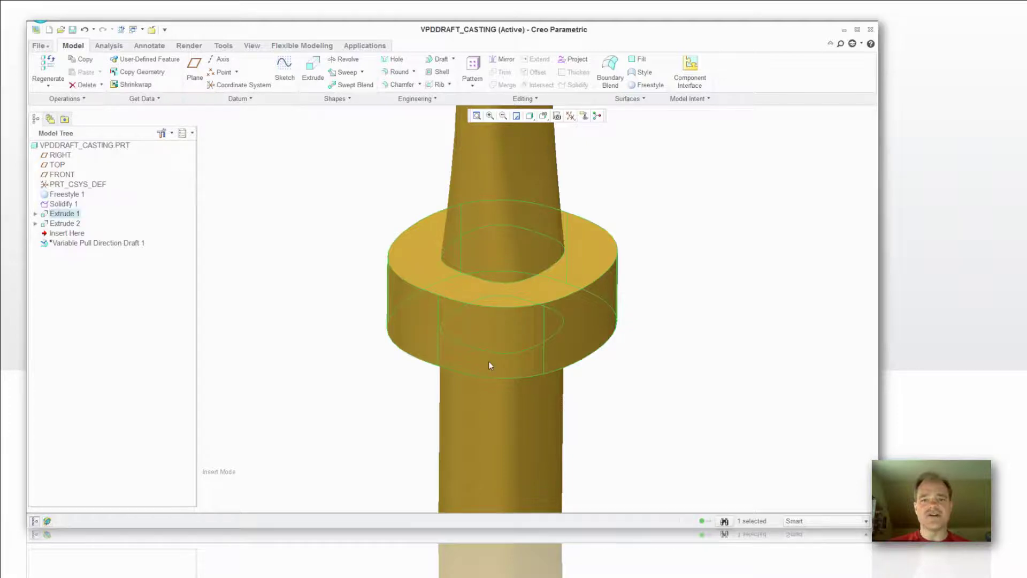
click(489, 366)
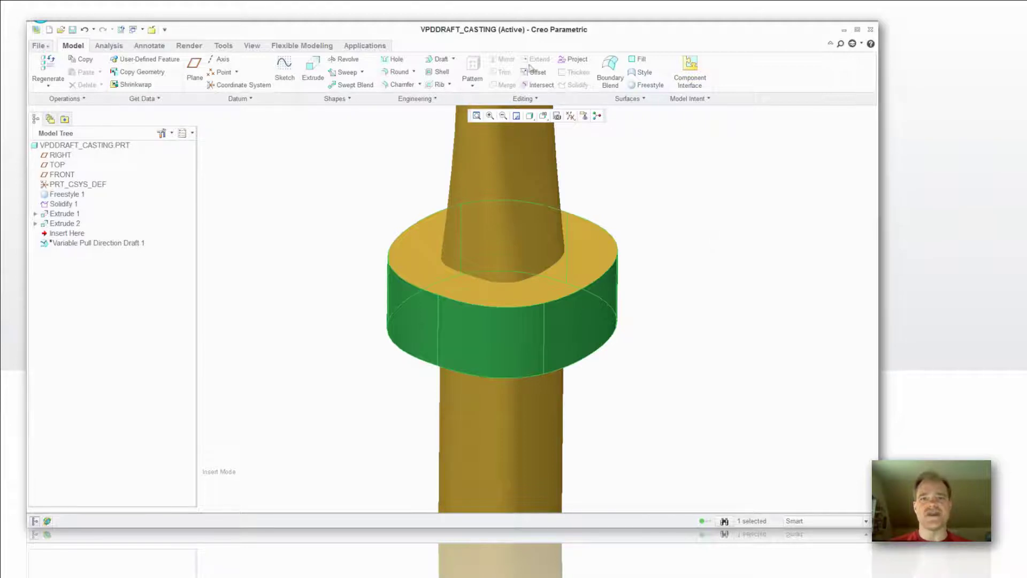
click(453, 59)
- Start a Variable Pull Direction Draft and collect the collar's top edge as one chain
click(453, 86)
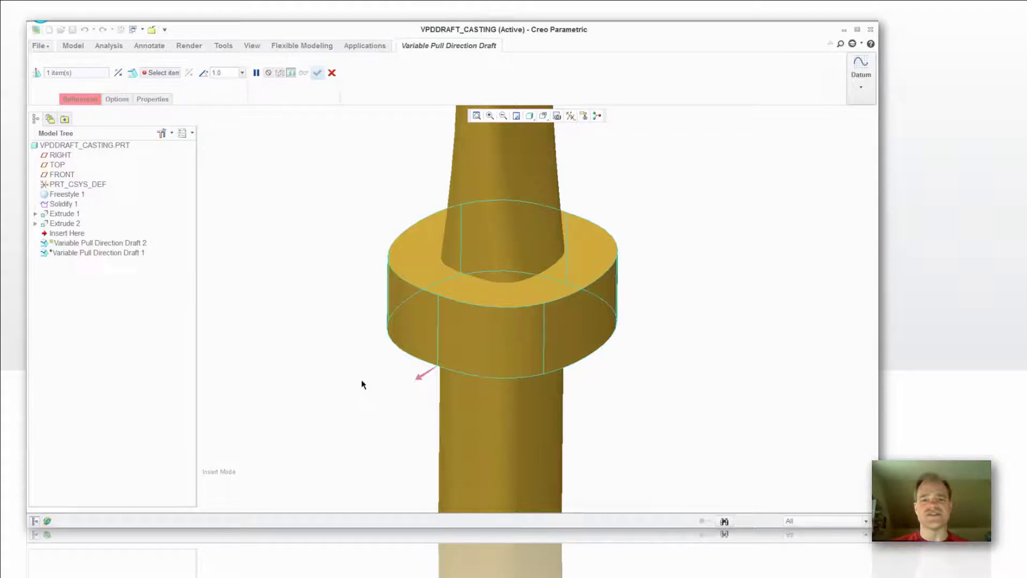
click(501, 286)
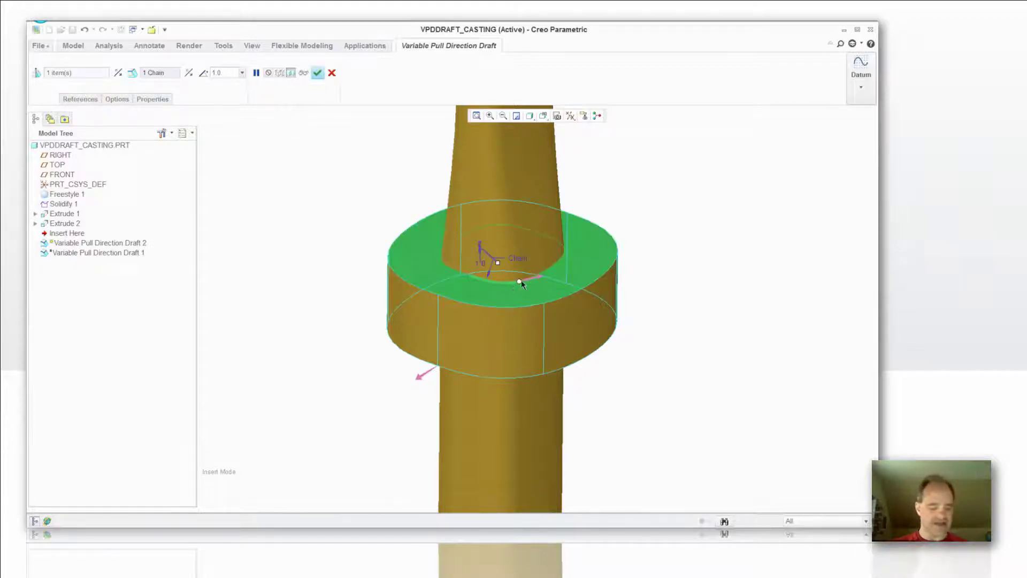
click(551, 268)
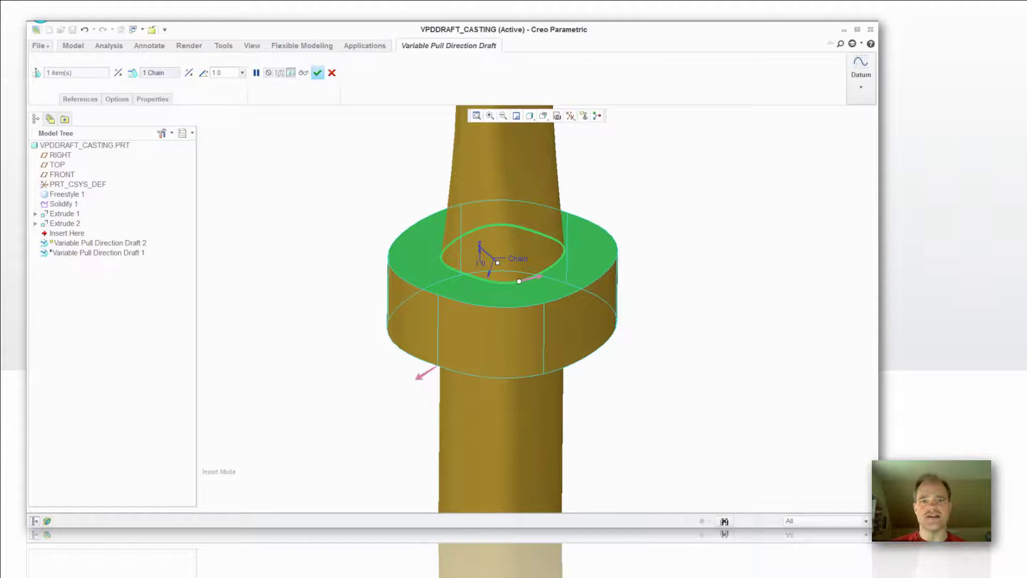
- Flip the pull direction, set a 45° draft angle on the collar top, and apply it
click(421, 377)
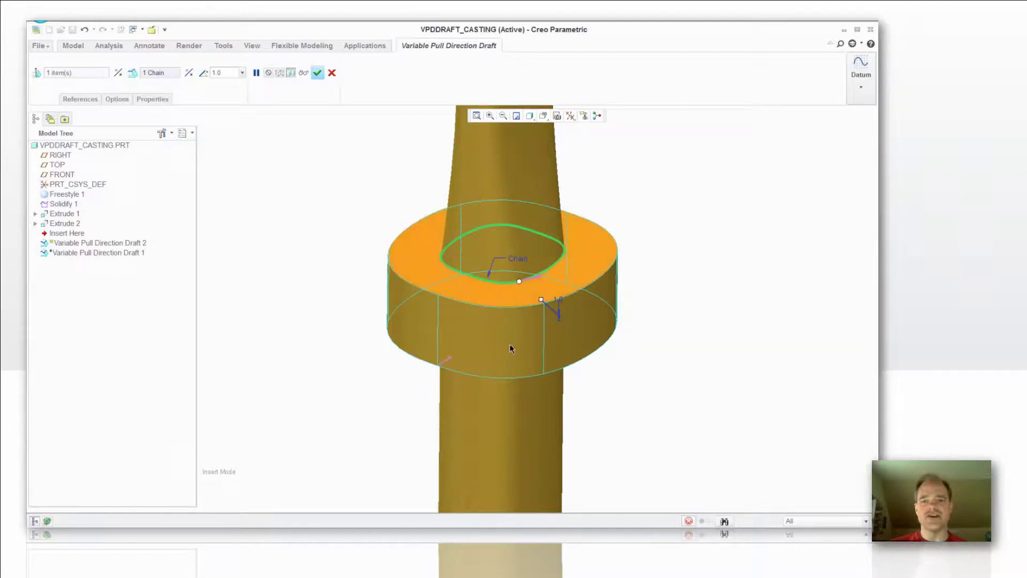
scroll(512, 348, down, 3)
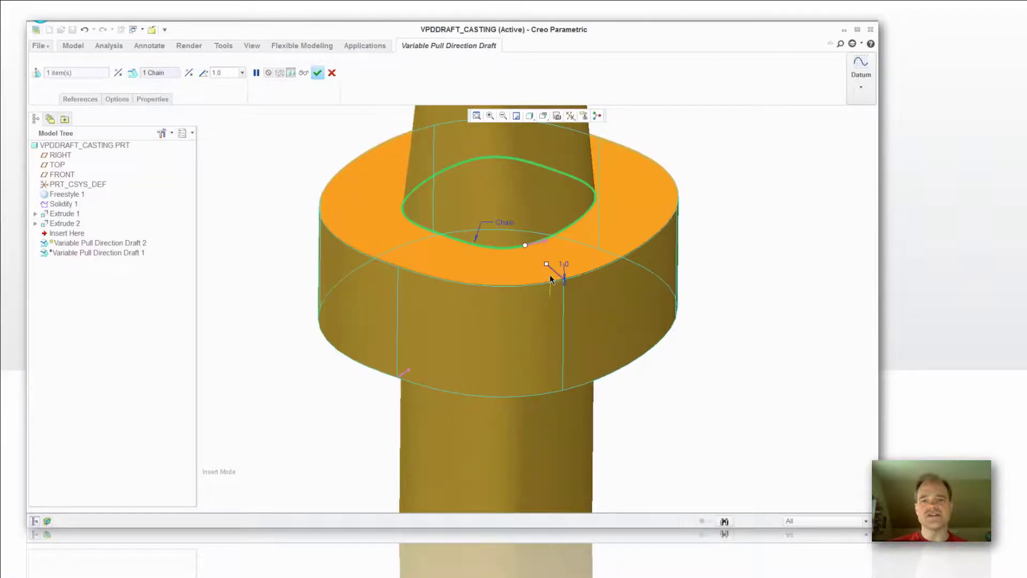
drag(551, 279, 552, 324)
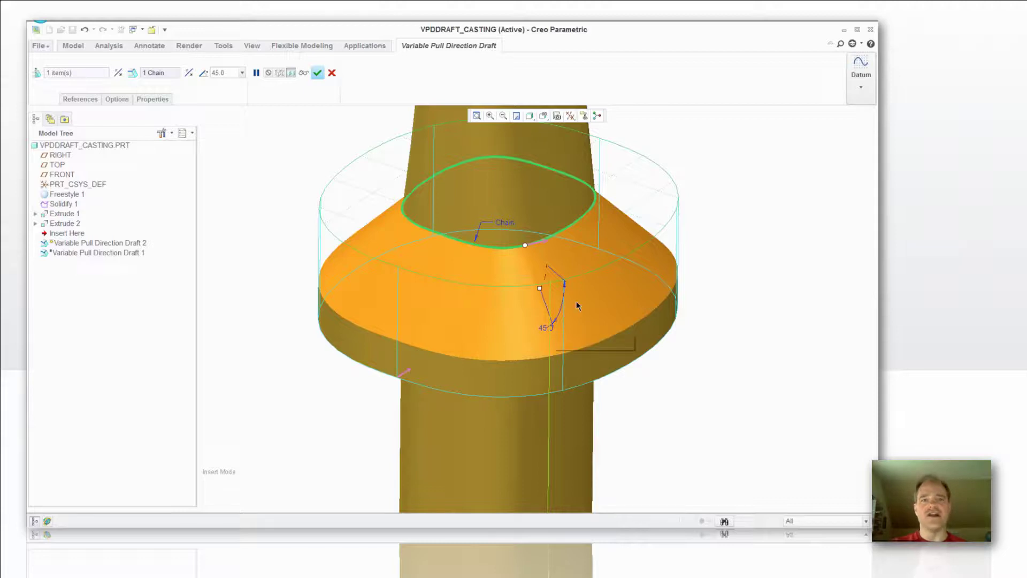
click(318, 74)
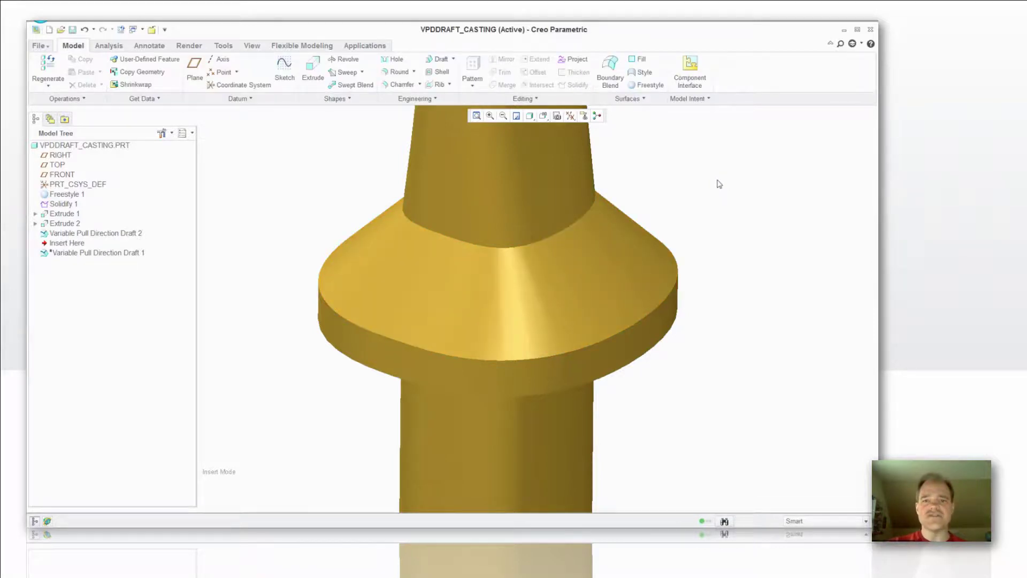
scroll(719, 183, down, 2)
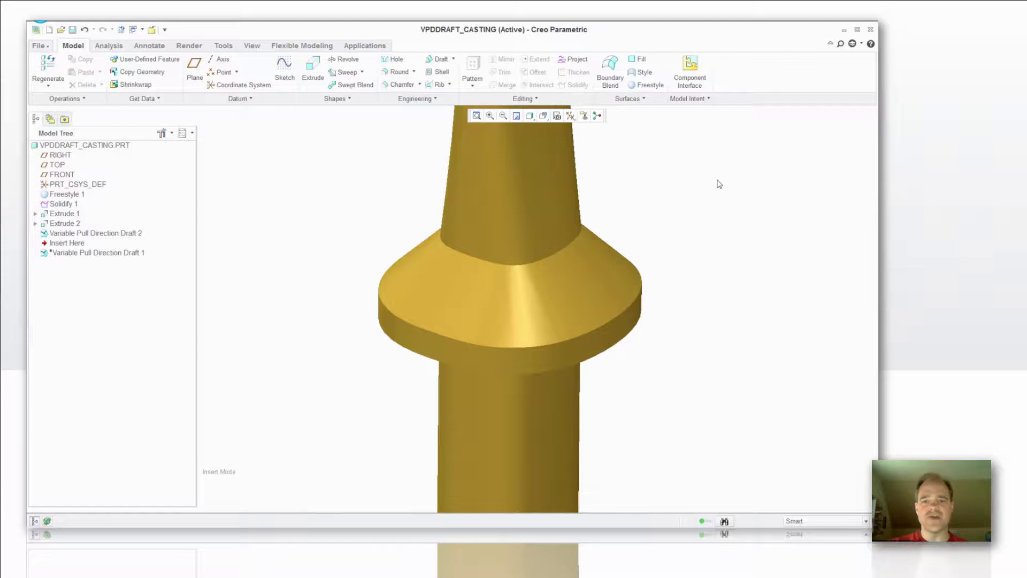
scroll(719, 184, down, 2)
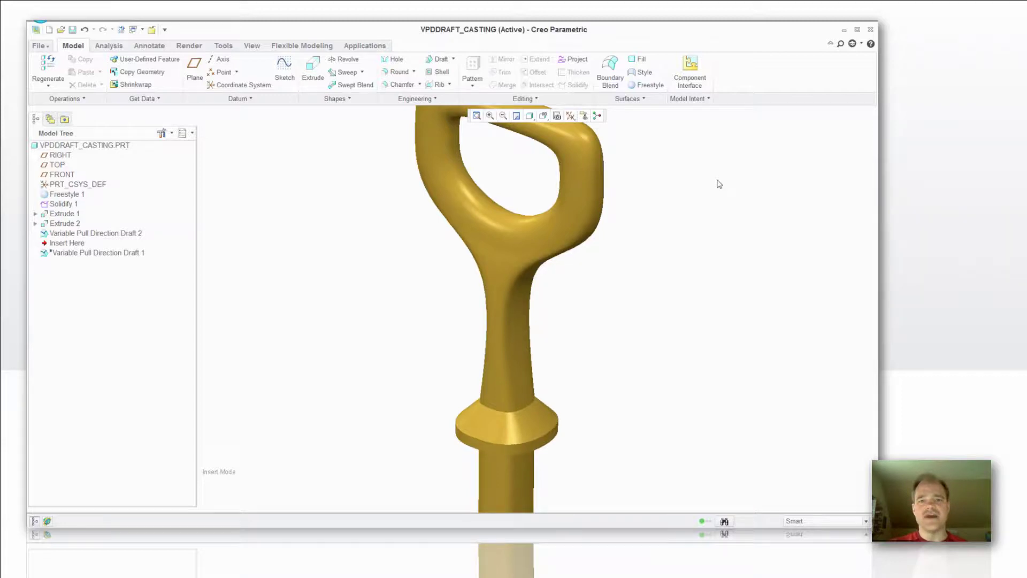
key(ctrl+d)
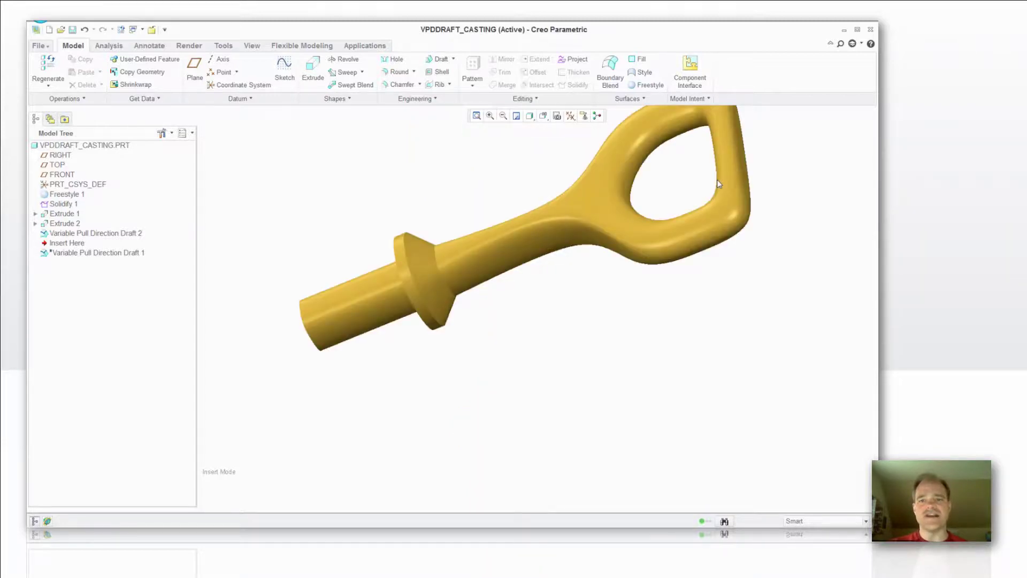
key(ctrl+d)
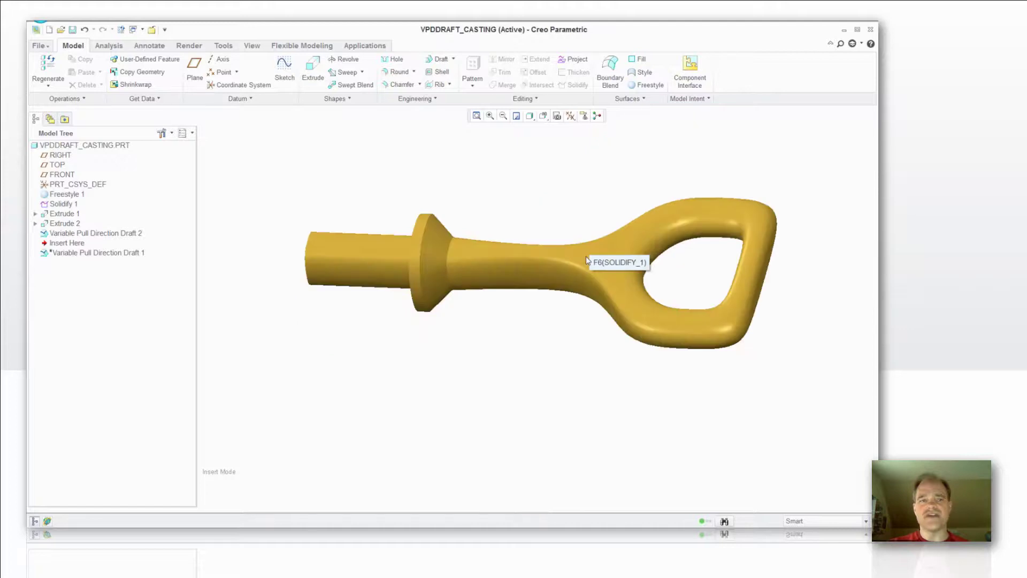
click(581, 260)
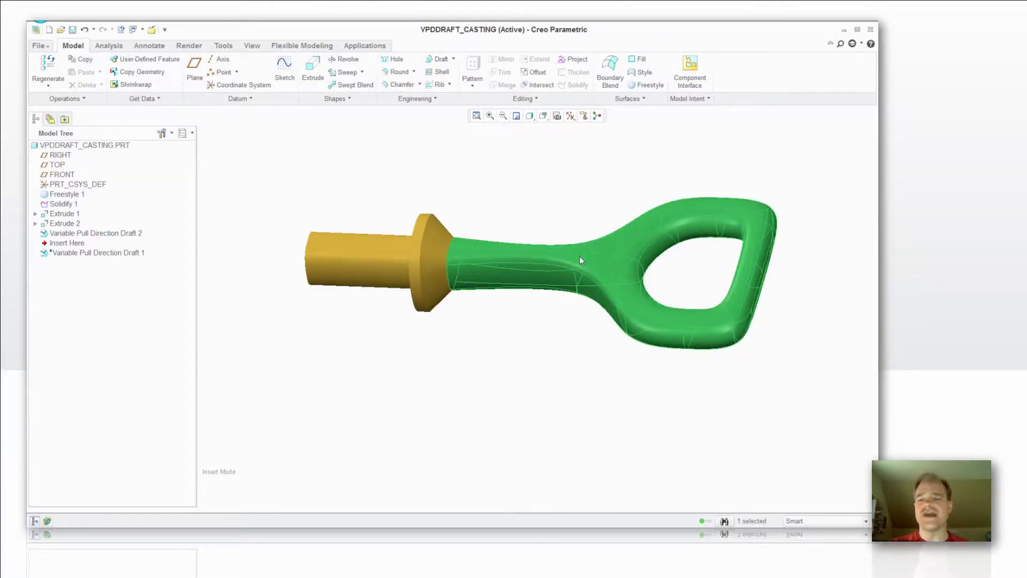
- Reopen Freestyle 1 via Edit Definition in the Model Tree
right_click(67, 194)
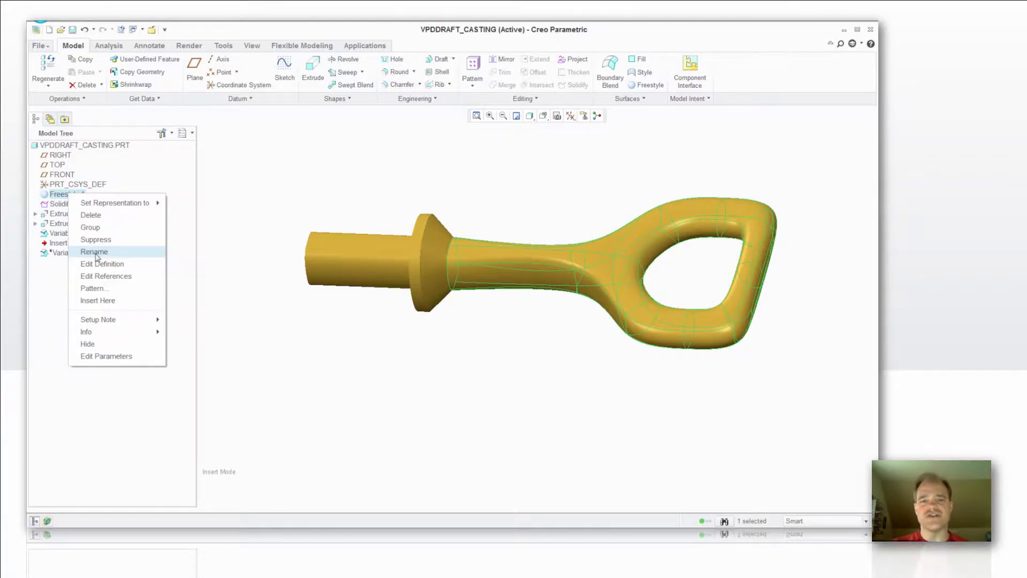
click(99, 264)
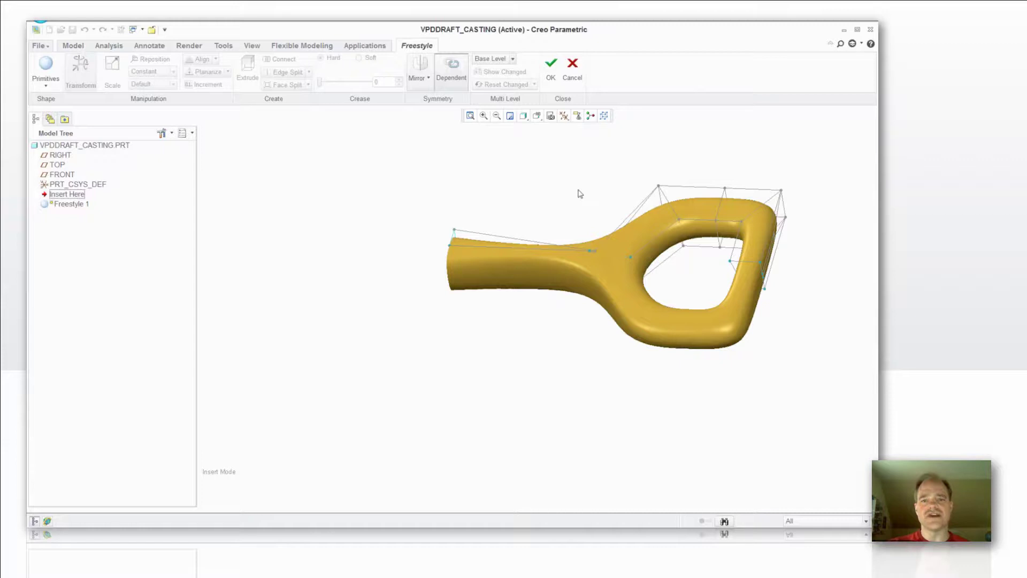
- Select two shaft cage edges and scale them down to neck the shaft near the flange
click(519, 191)
mouse_move(519, 191)
shift+middle_down()
mouse_move(452, 241)
mouse_move(436, 222)
mouse_move(452, 294)
shift+middle_up()
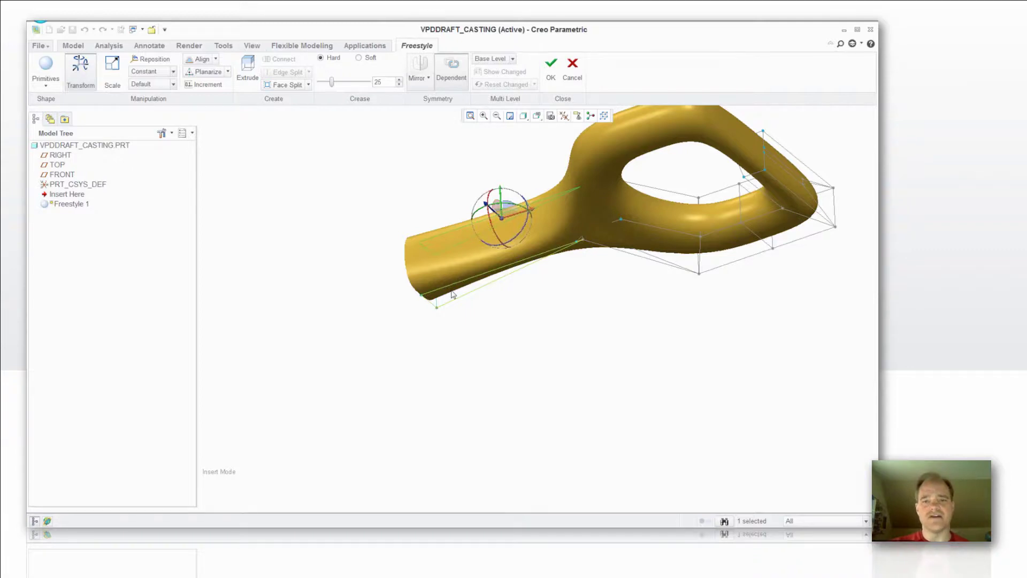
ctrl+click(452, 295)
middle_drag(452, 294, 363, 245)
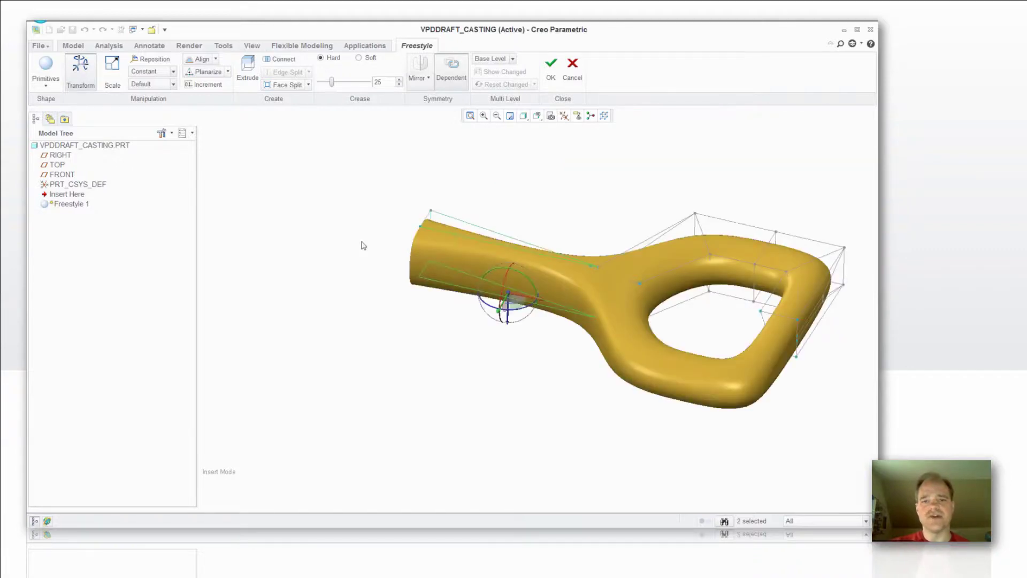
key(s)
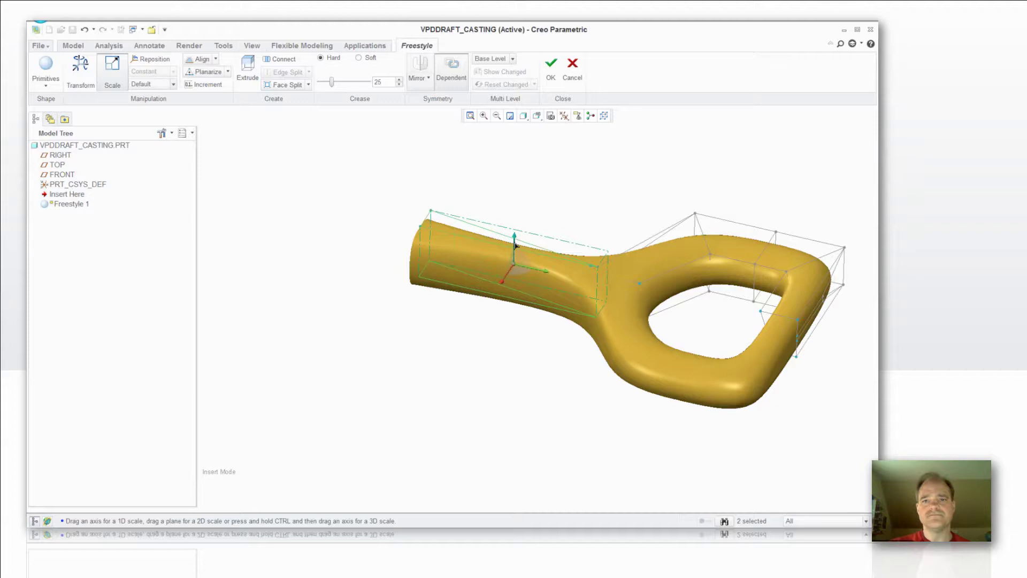
drag(515, 245, 514, 251)
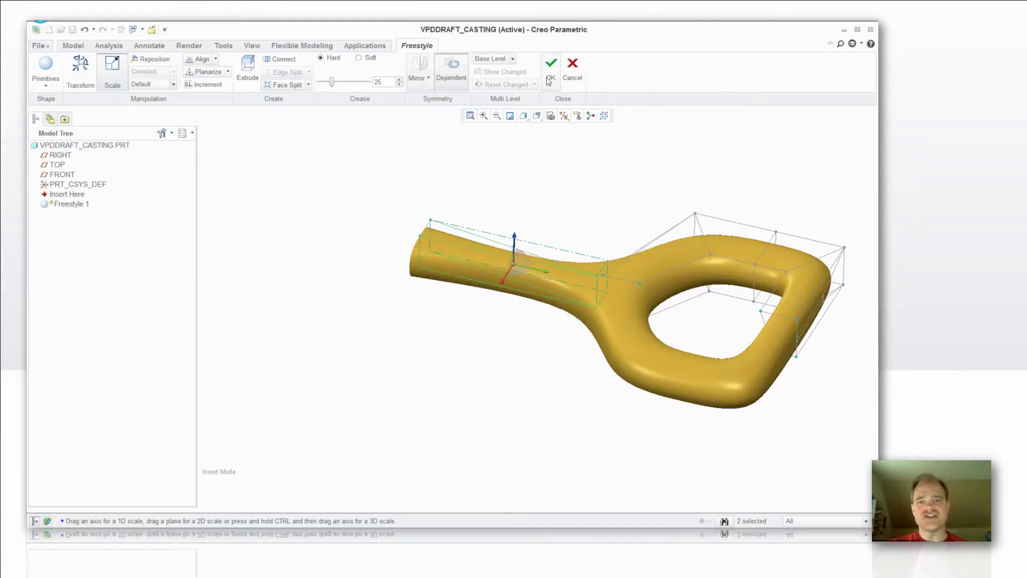
click(550, 80)
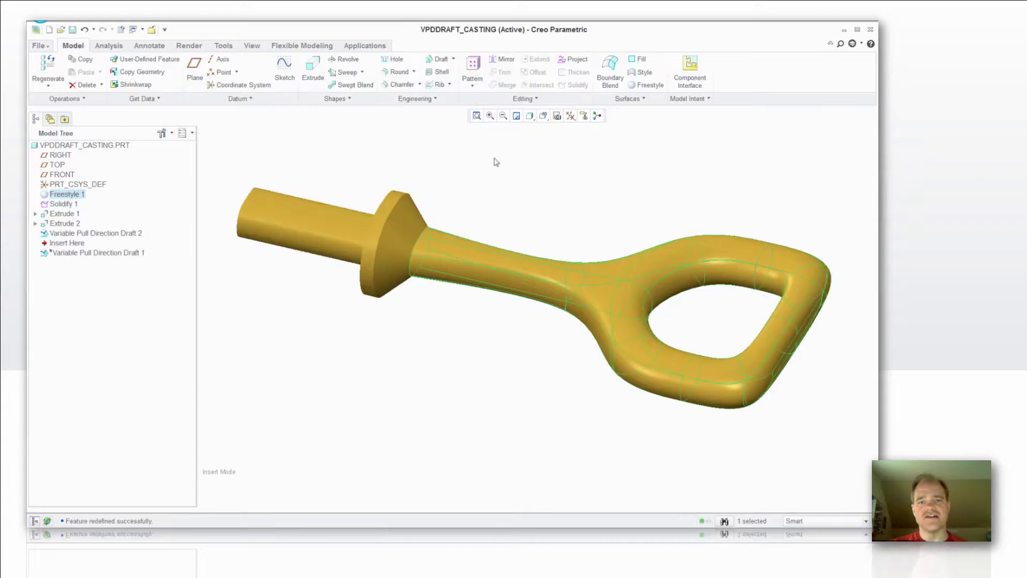
middle_drag(496, 161, 648, 343)
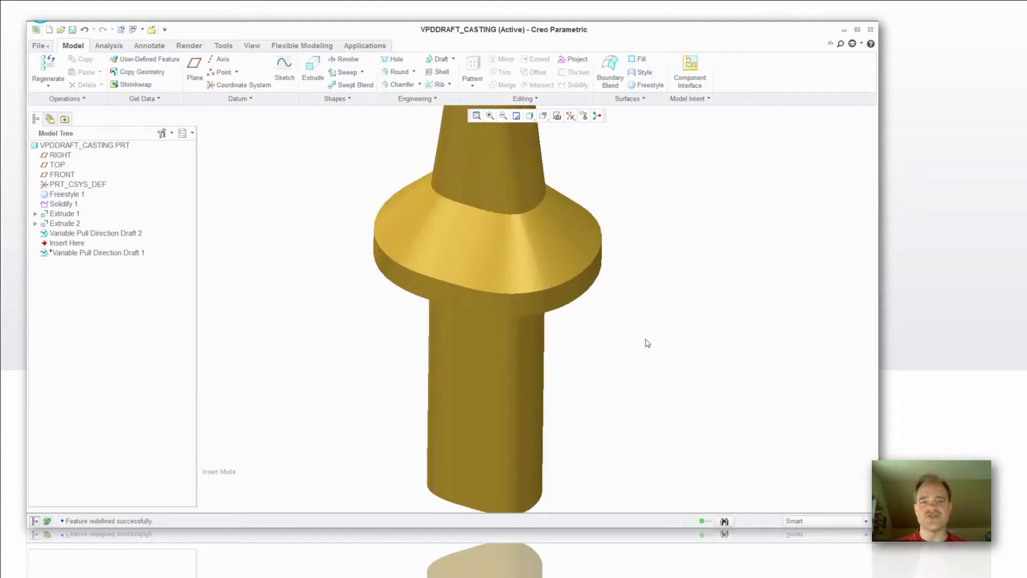